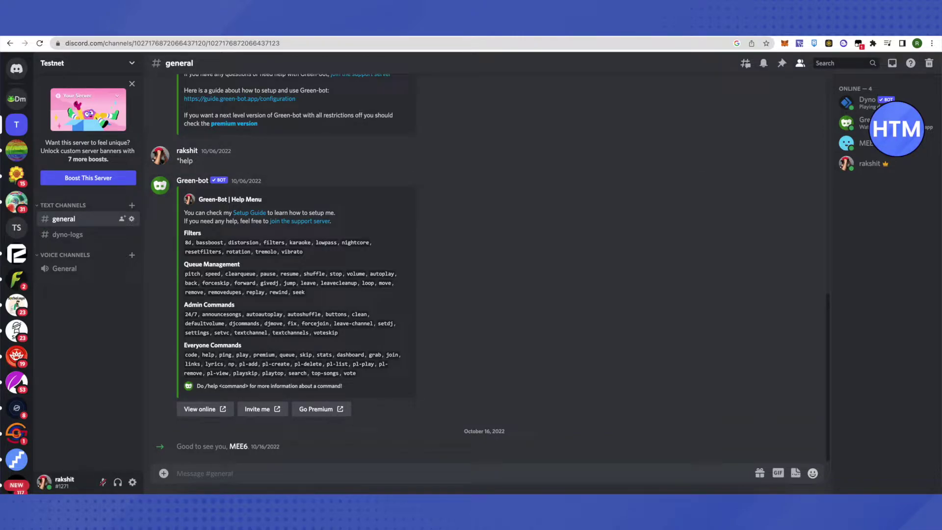
Step: Open User Settings and go to the Nitro page under Billing Settings
left_click(132, 482)
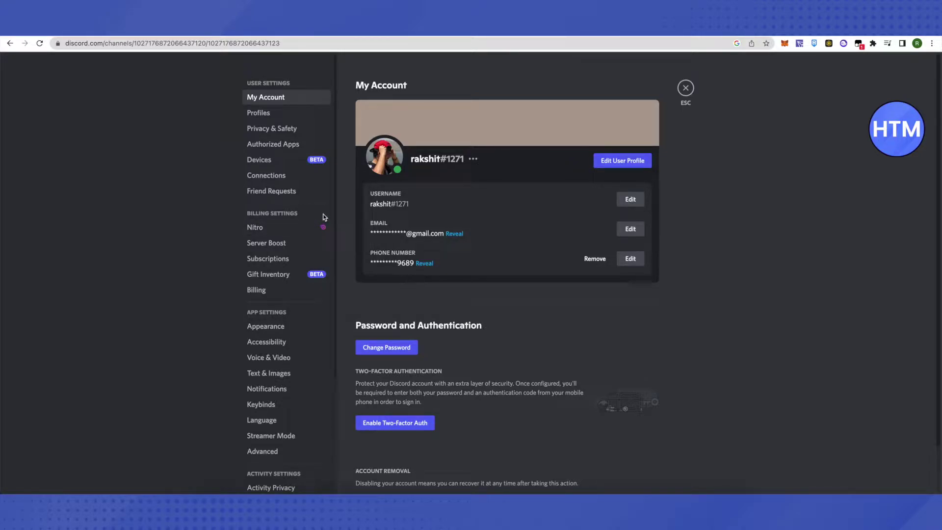
left_click(275, 228)
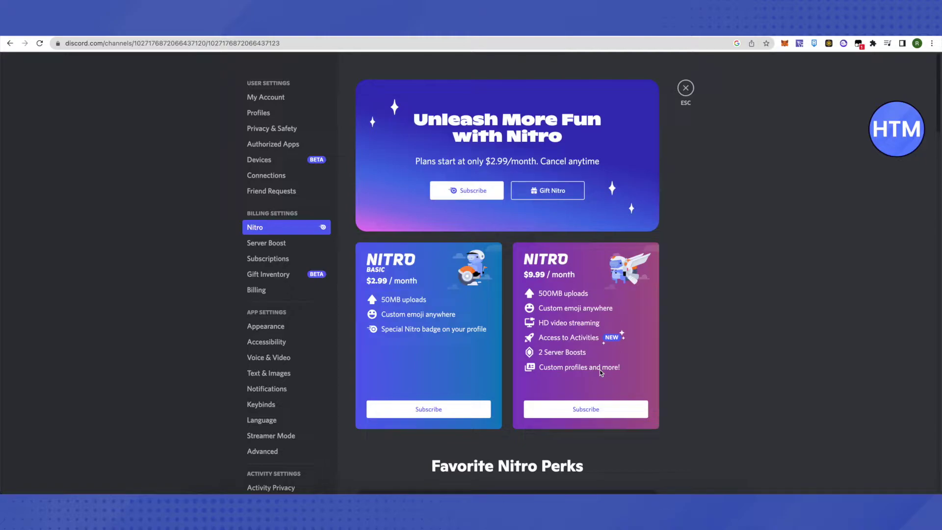
Step: Switch from the Nitro plans to the Server Boost page in settings
left_click(254, 243)
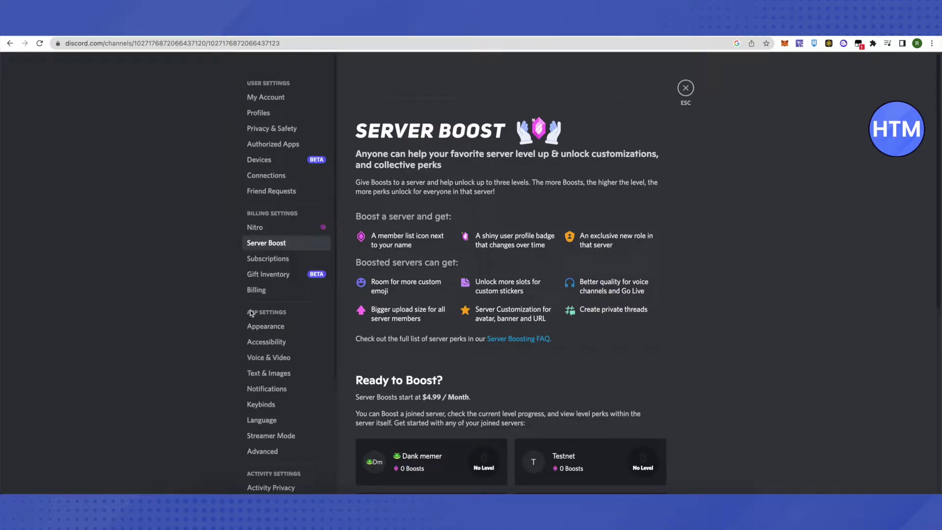
scroll(252, 311, "down", 3)
scroll(251, 313, "down", 2)
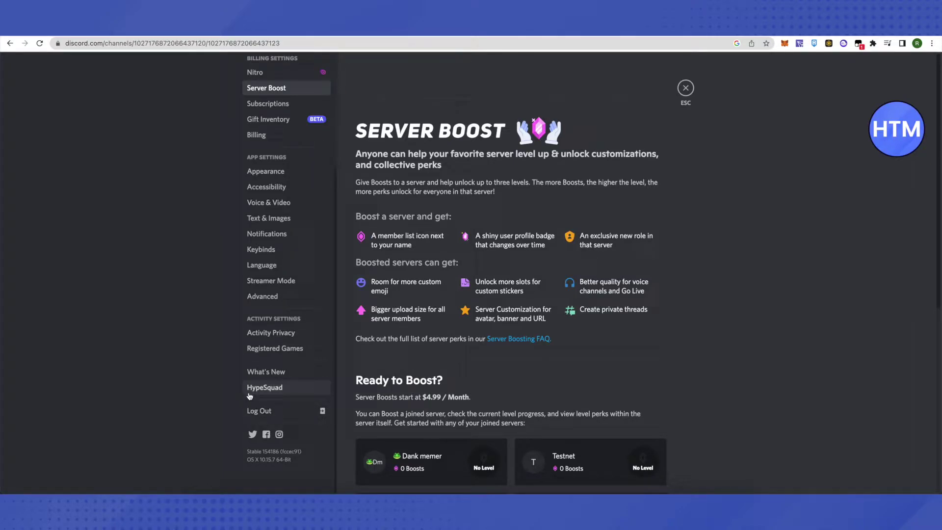
Step: Start the HypeSquad quiz, answering 'complain to the waiter' and 'seriously beautiful outdoor space'
left_click(269, 389)
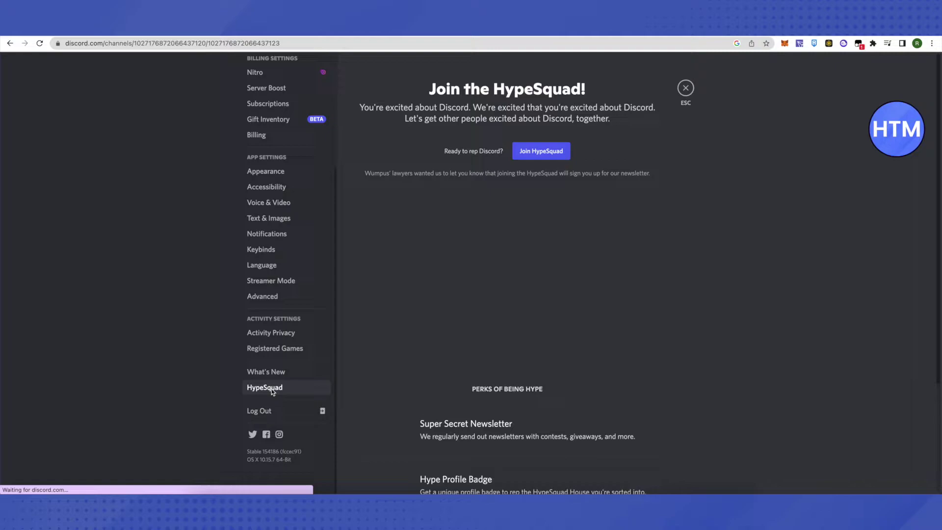
left_click(544, 154)
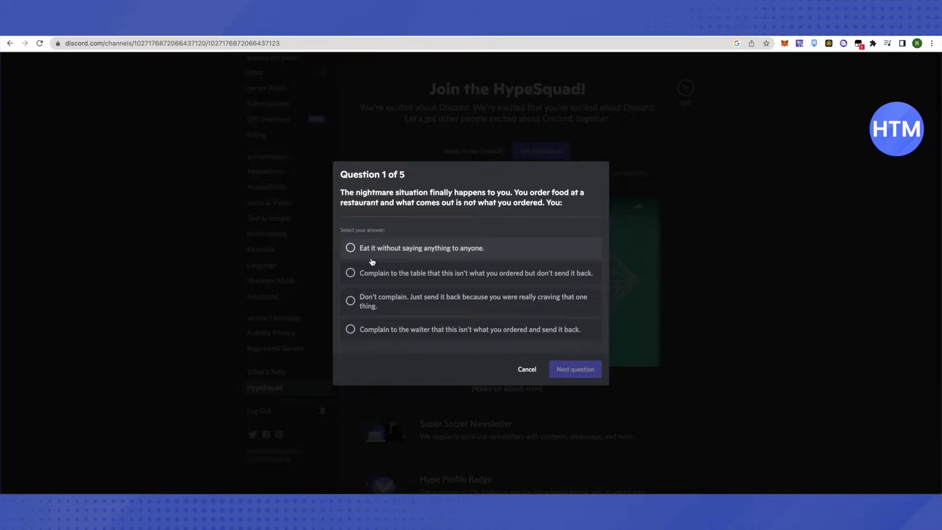
left_click(397, 328)
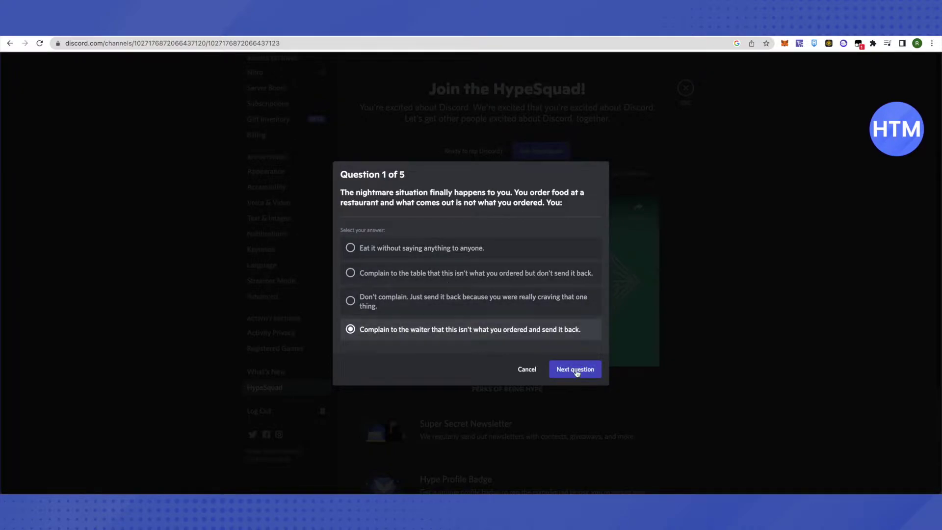
left_click(575, 368)
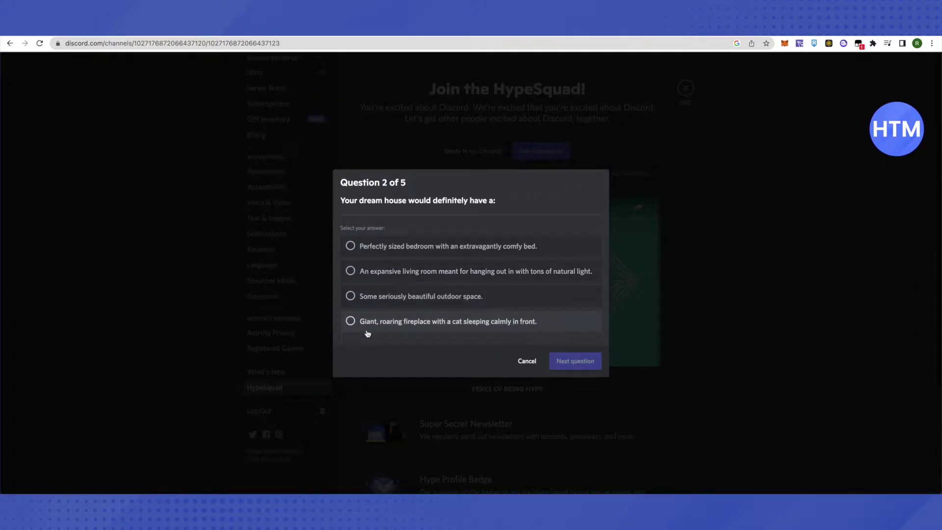
left_click(457, 297)
left_click(575, 361)
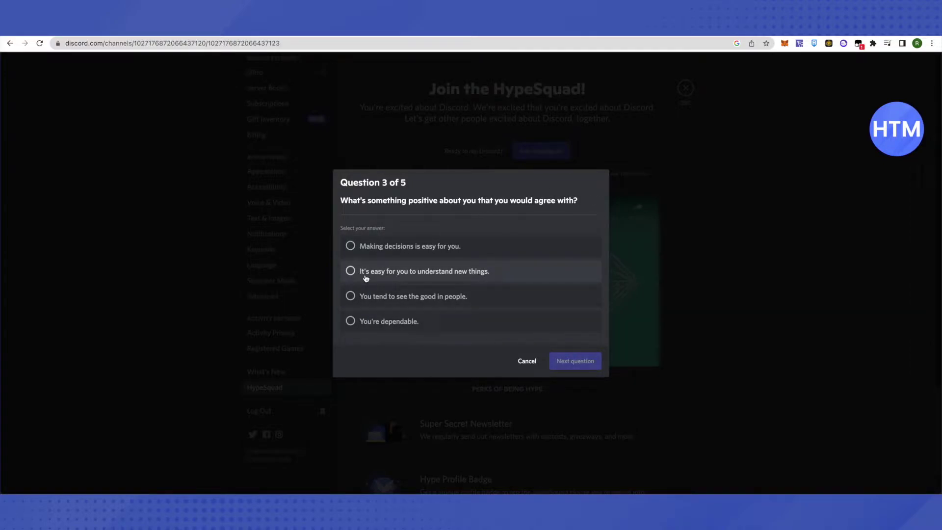
Step: Answer 'understanding new things is easy', 'Biographies and memoirs' and 'something catchy', then reveal the house
left_click(419, 275)
left_click(576, 363)
left_click(409, 245)
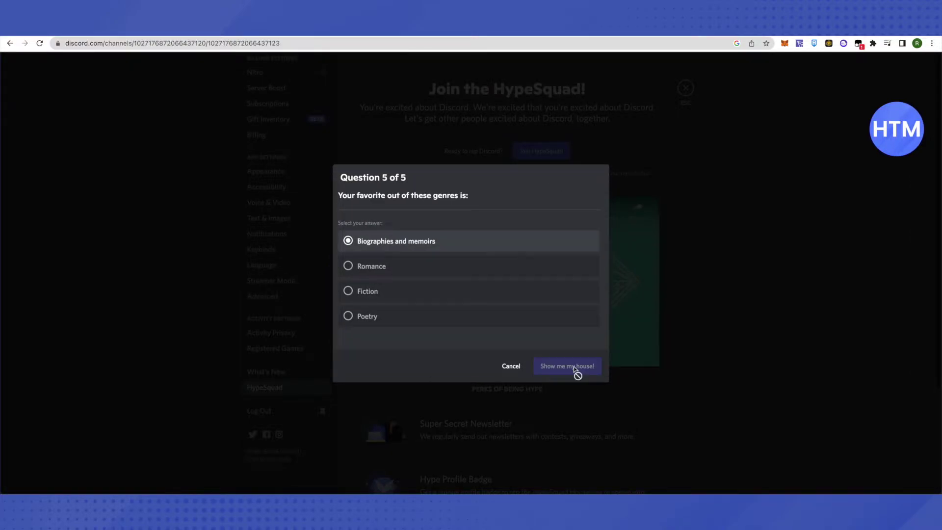
left_click(574, 362)
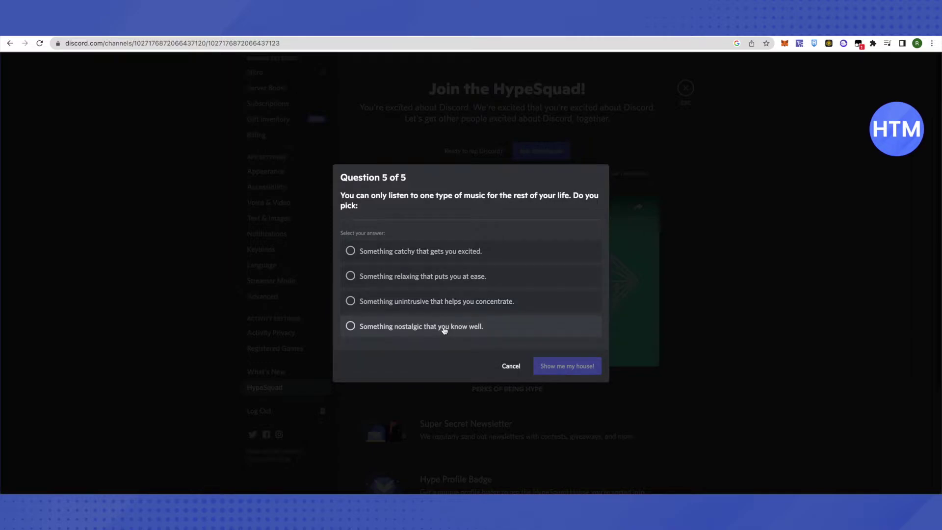
left_click(419, 251)
left_click(557, 368)
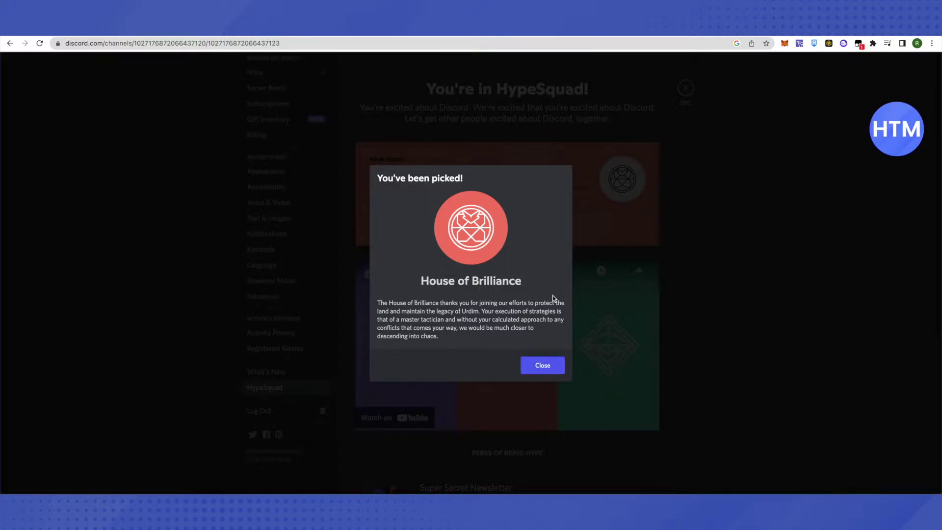
Step: Close the House of Brilliance result announcement
left_click(540, 363)
scroll(755, 312, "down", 1)
scroll(754, 311, "up", 1)
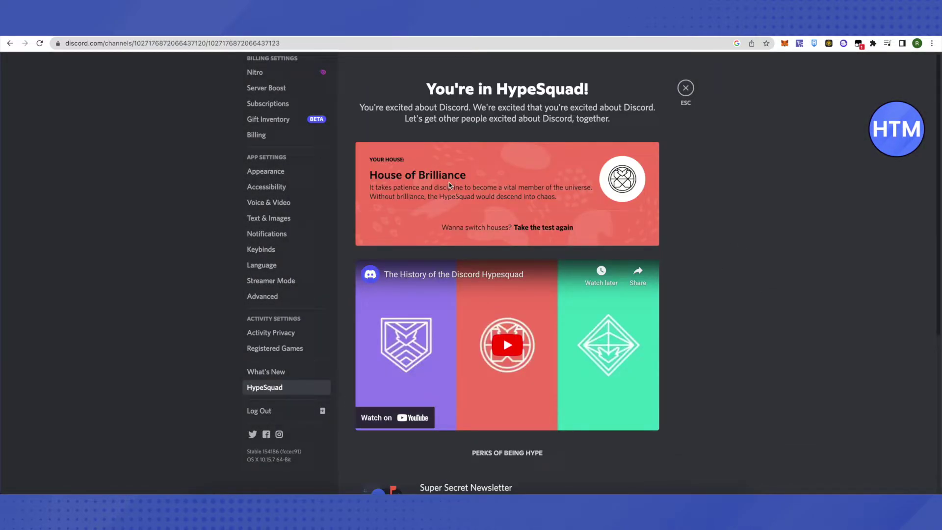
scroll(719, 201, "down", 1)
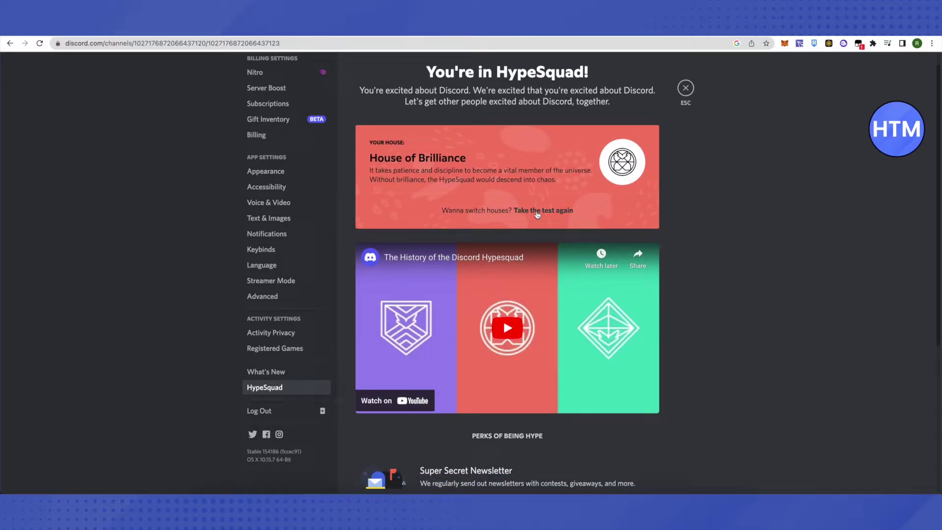
scroll(755, 270, "down", 3)
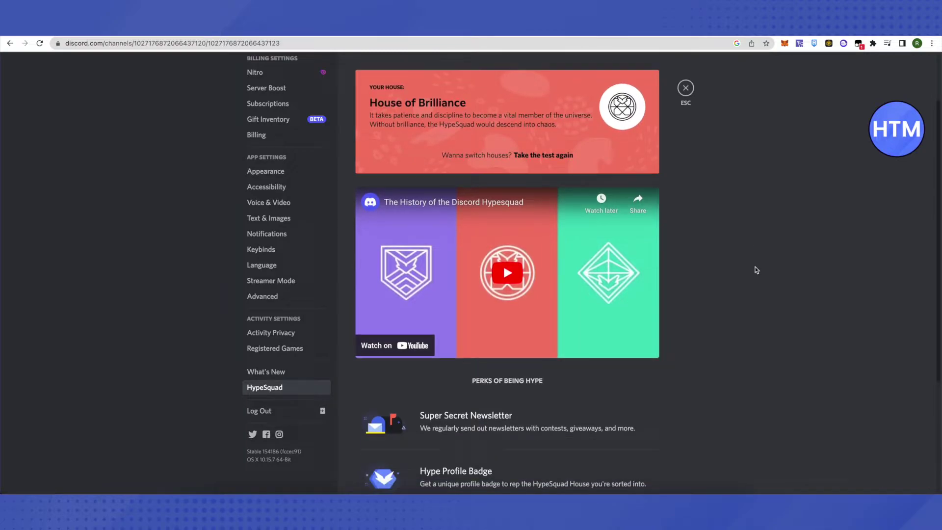
scroll(754, 270, "down", 3)
scroll(715, 320, "down", 6)
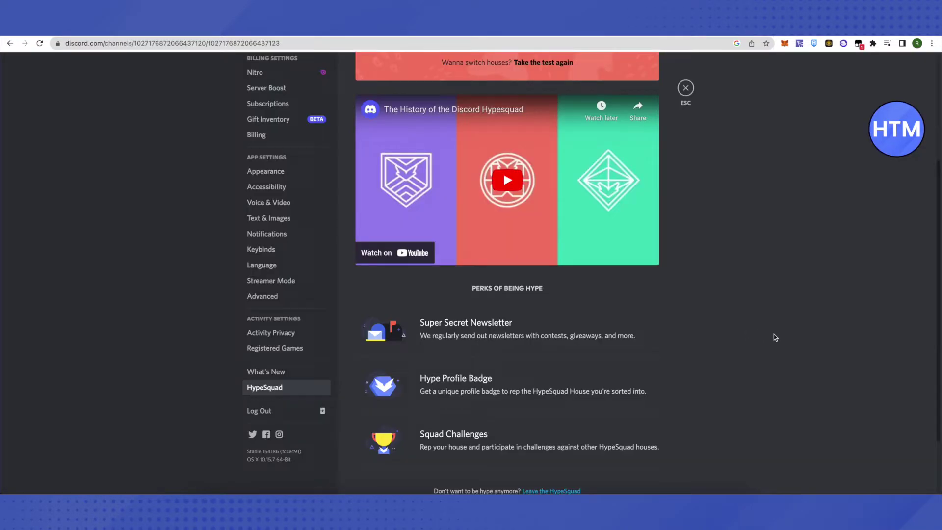
scroll(774, 337, "up", 2)
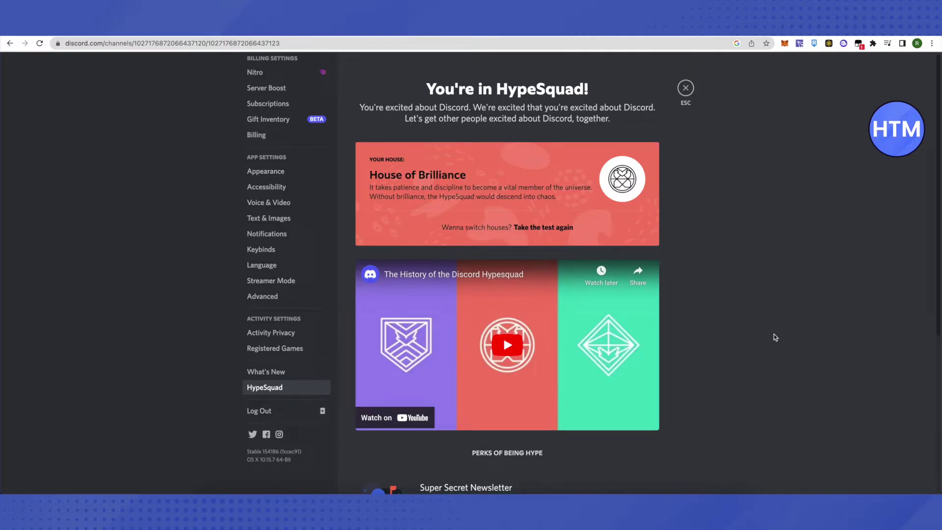
scroll(774, 336, "down", 1)
scroll(774, 337, "down", 2)
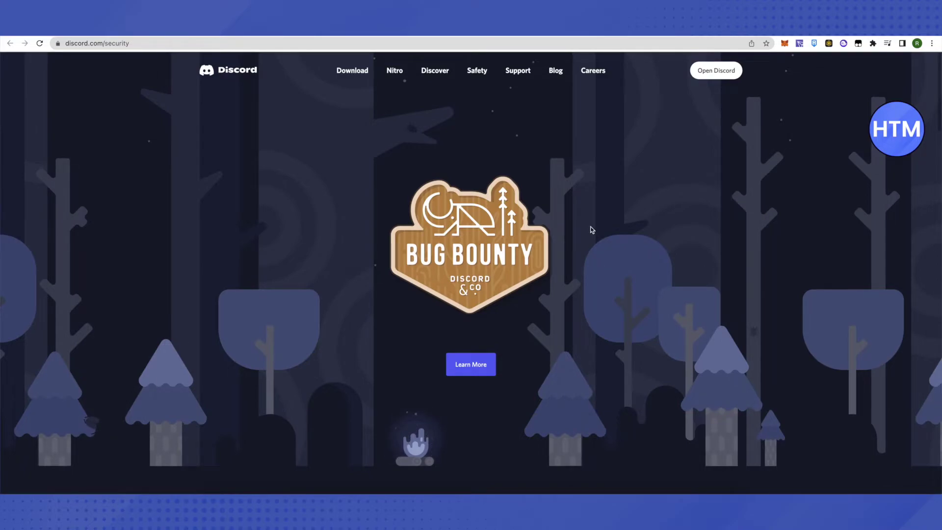
scroll(590, 229, "down", 3)
scroll(590, 230, "down", 1)
scroll(590, 230, "down", 3)
scroll(589, 227, "down", 3)
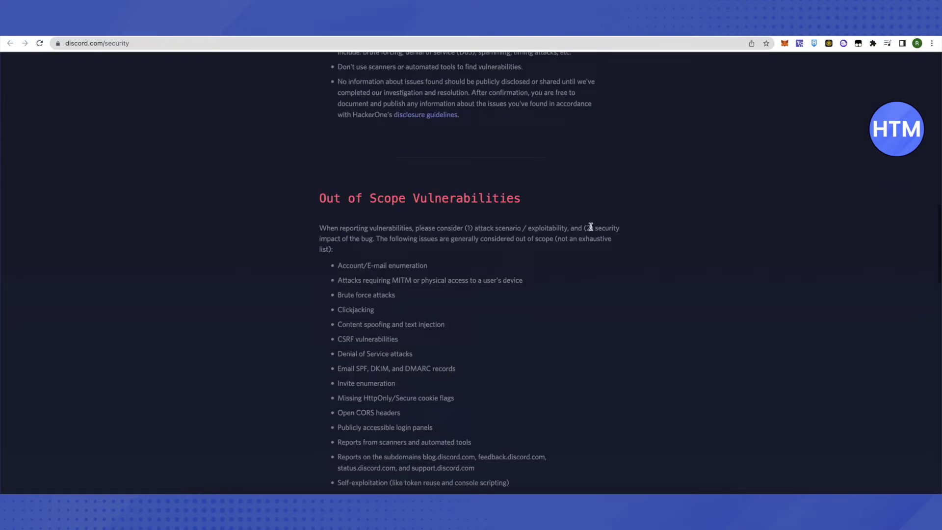
scroll(657, 248, "down", 2)
scroll(657, 248, "down", 3)
scroll(658, 248, "down", 3)
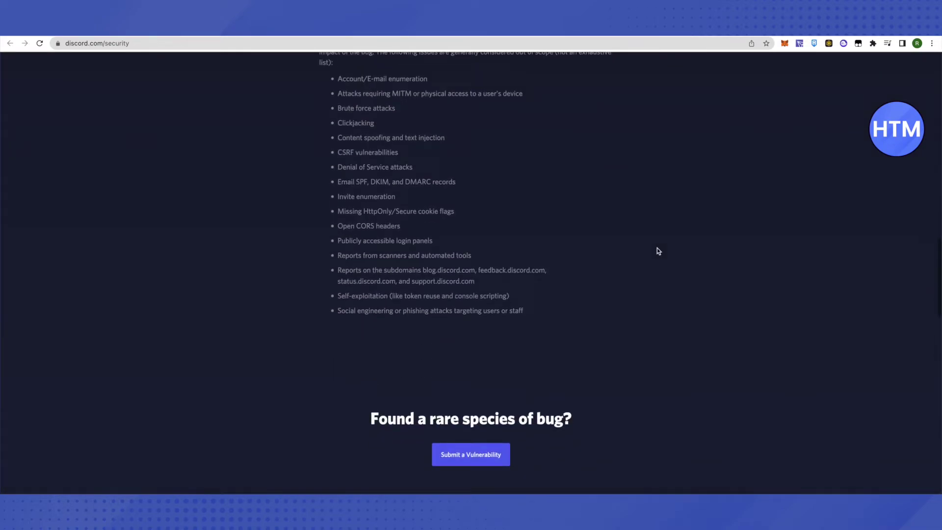
scroll(657, 251, "down", 3)
scroll(657, 251, "down", 3)
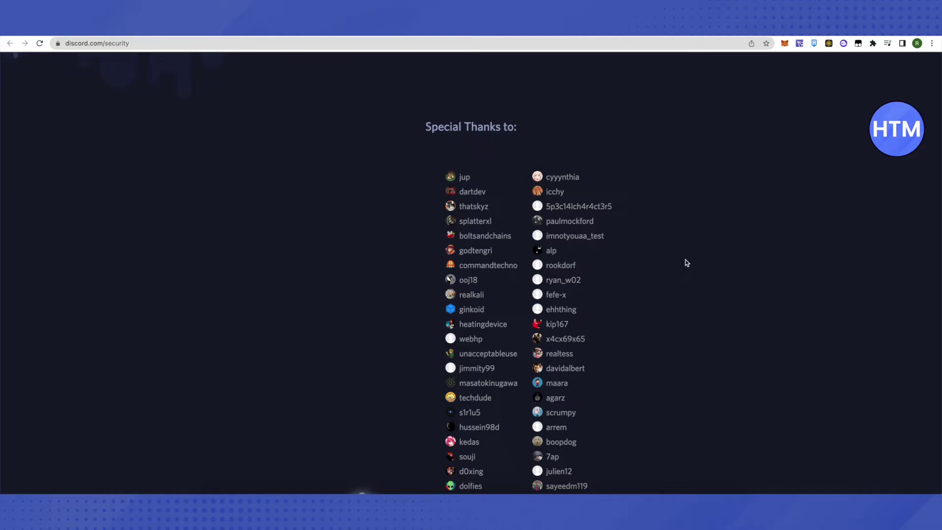
scroll(686, 263, "down", 2)
scroll(686, 263, "down", 1)
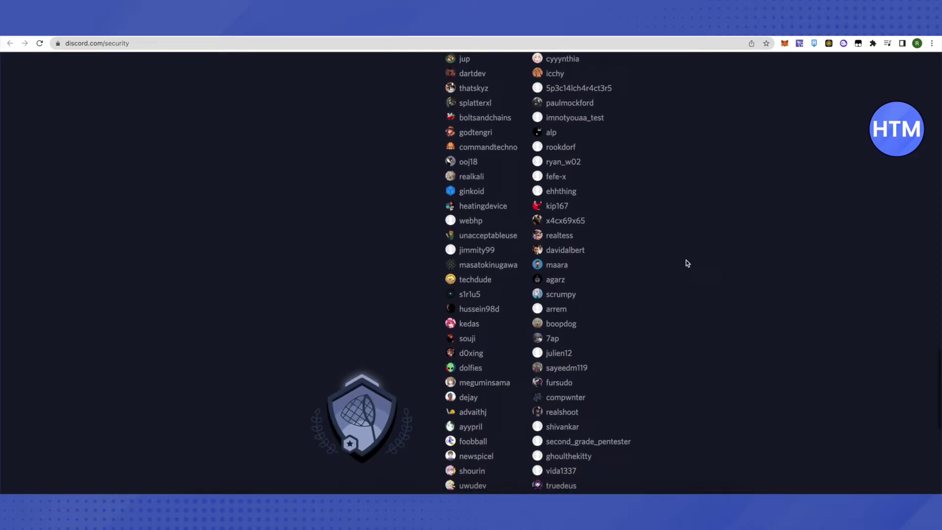
scroll(686, 263, "down", 2)
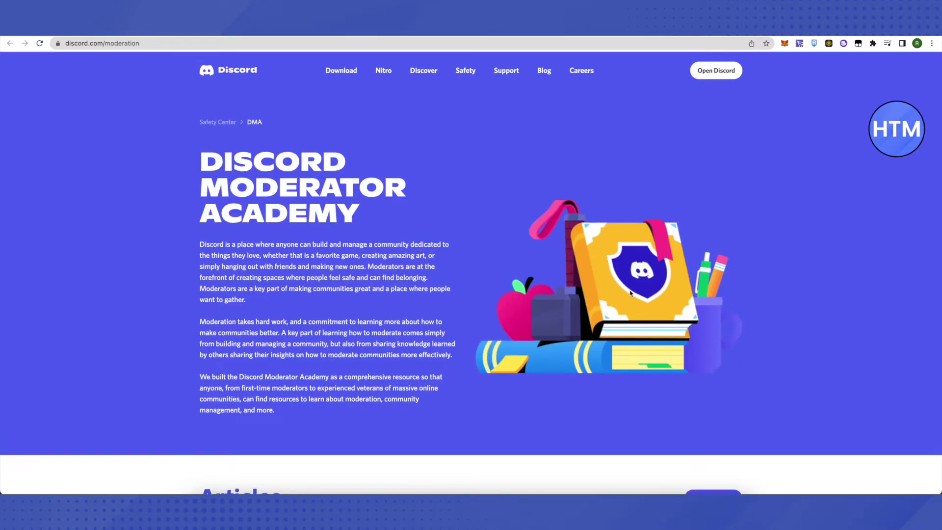
scroll(758, 271, "down", 5)
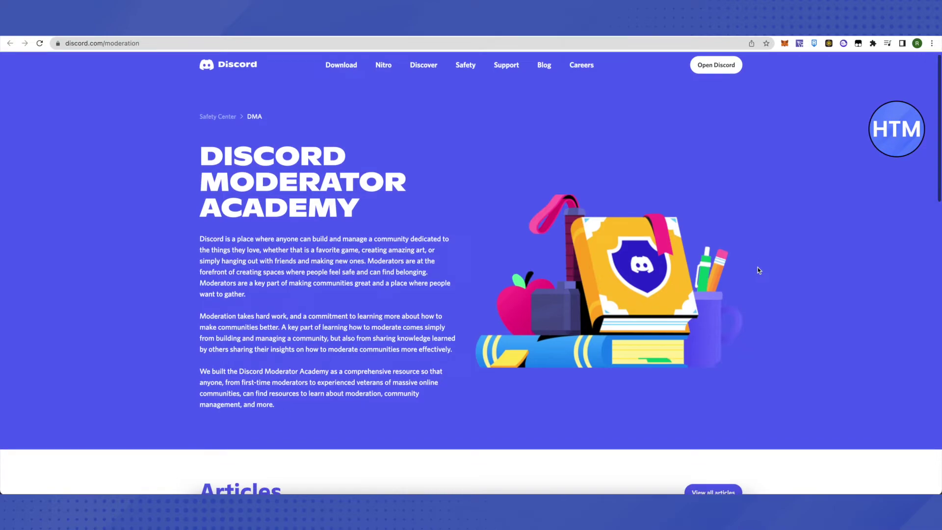
scroll(758, 270, "down", 2)
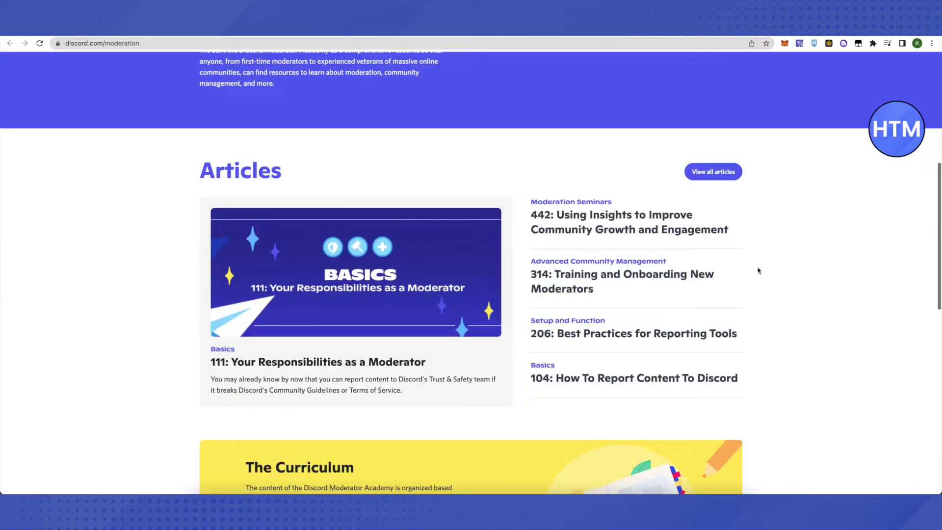
scroll(758, 270, "down", 2)
scroll(757, 270, "down", 3)
scroll(757, 270, "down", 2)
scroll(758, 269, "down", 1)
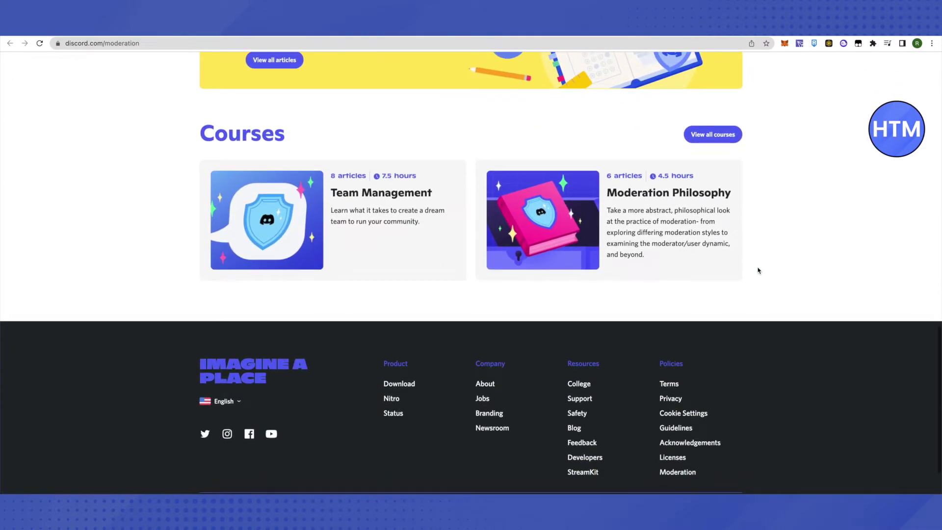
scroll(758, 270, "up", 2)
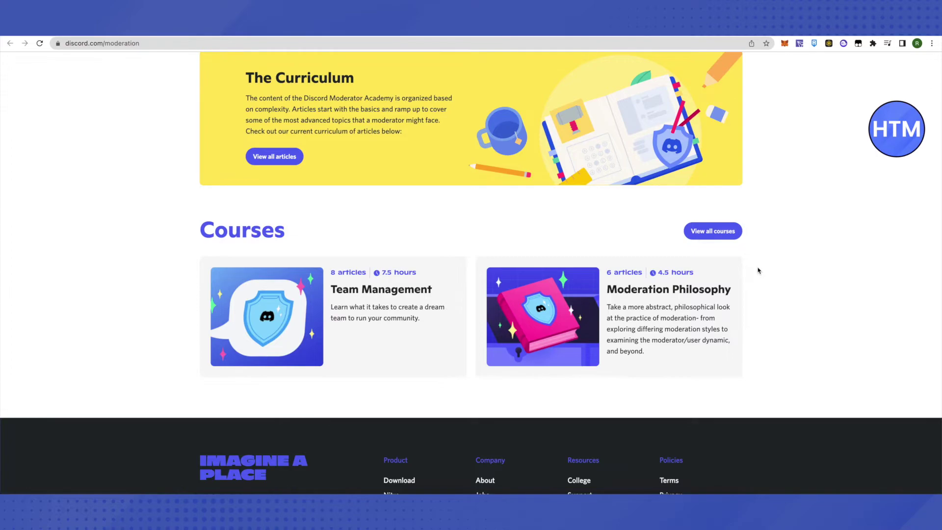
scroll(758, 270, "down", 1)
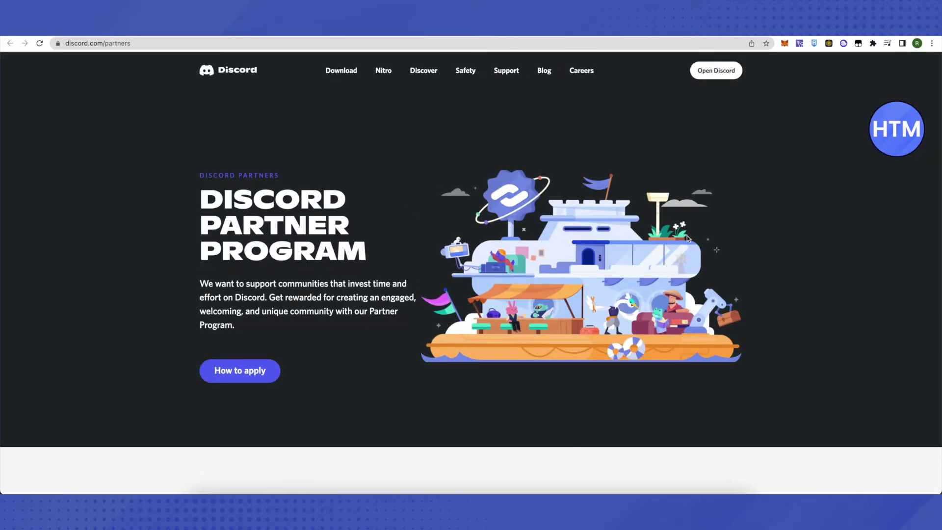
scroll(541, 249, "down", 3)
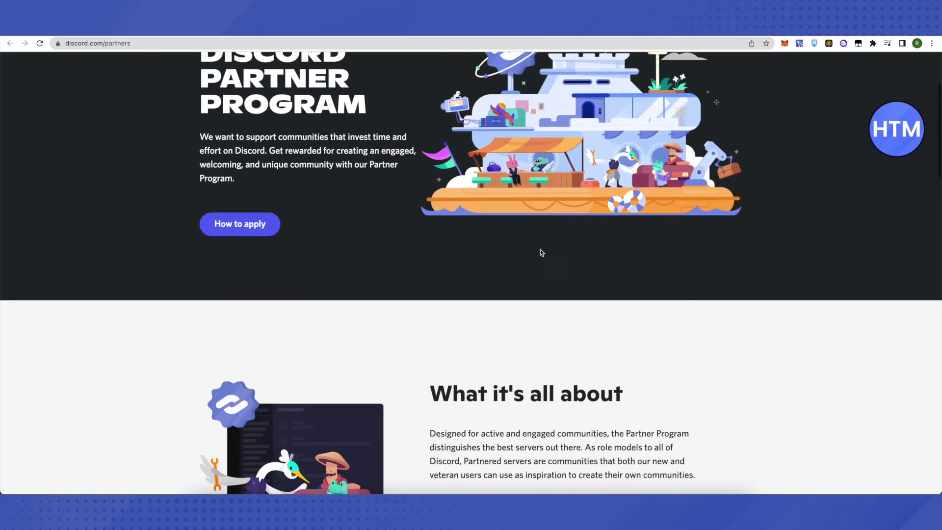
scroll(540, 250, "down", 1)
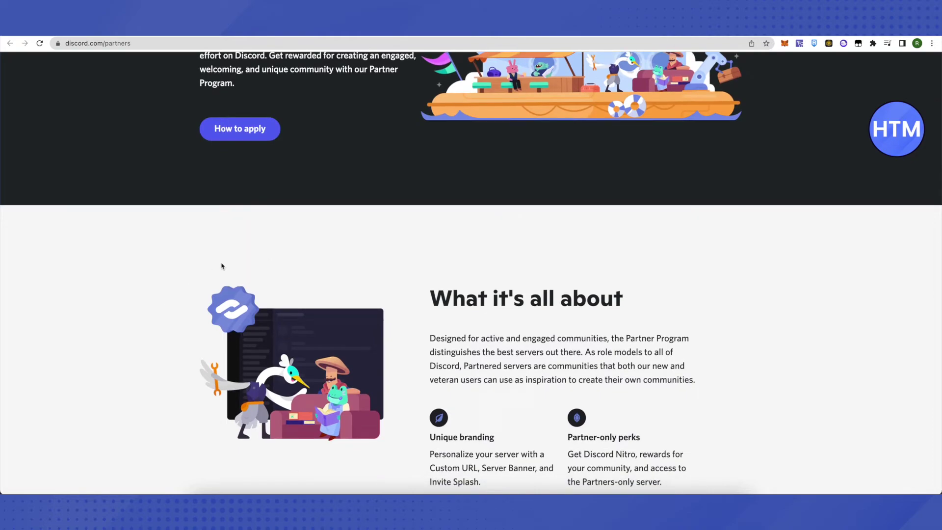
scroll(246, 333, "up", 3)
Step: Jump to the Partner Program's How to apply section and open its requirements link in a new tab
left_click(246, 333)
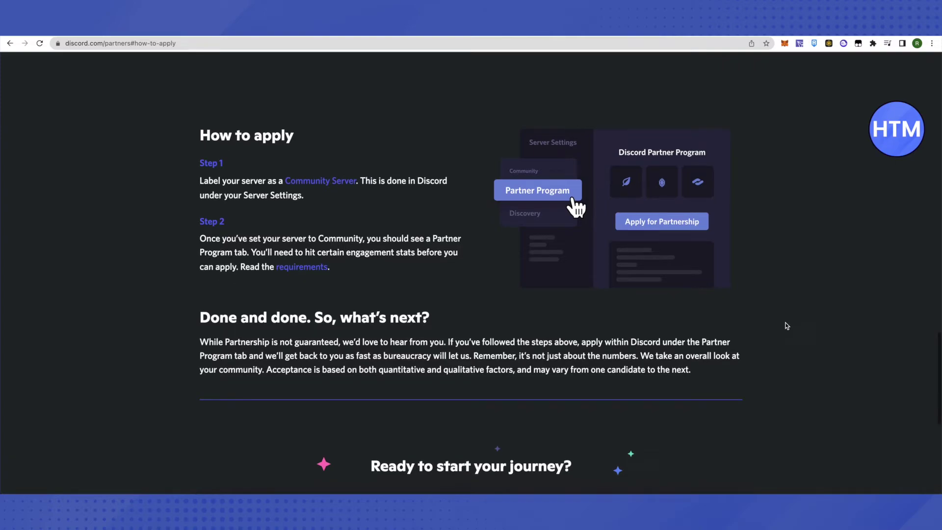
left_click_drag(329, 267, 303, 273)
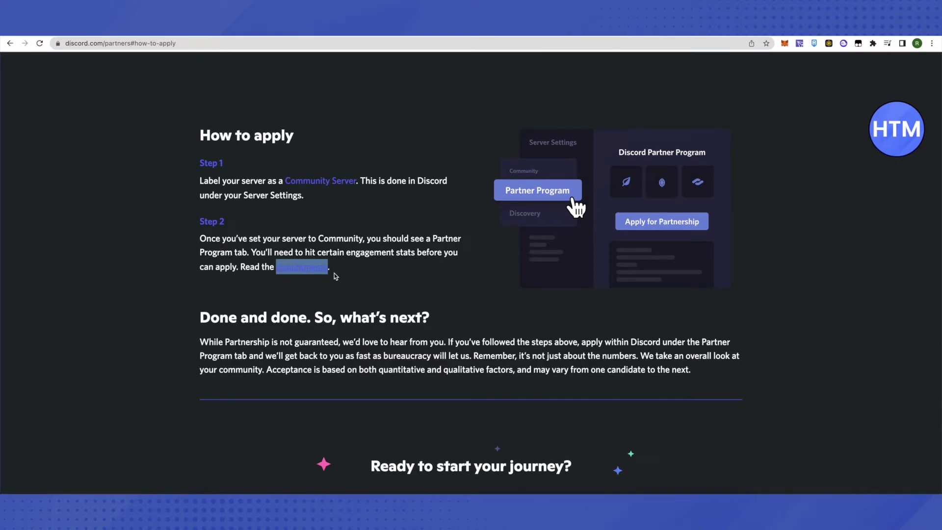
right_click(298, 269)
left_click(378, 274)
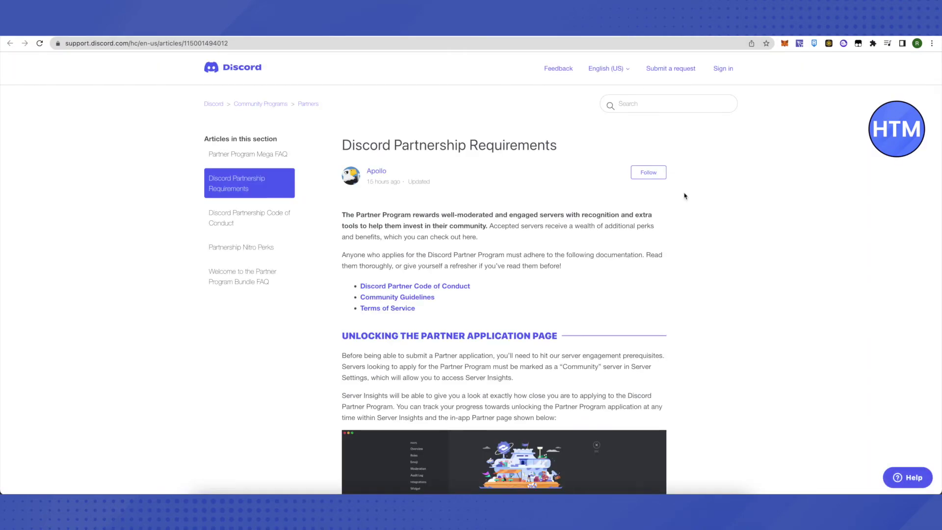
scroll(741, 246, "down", 2)
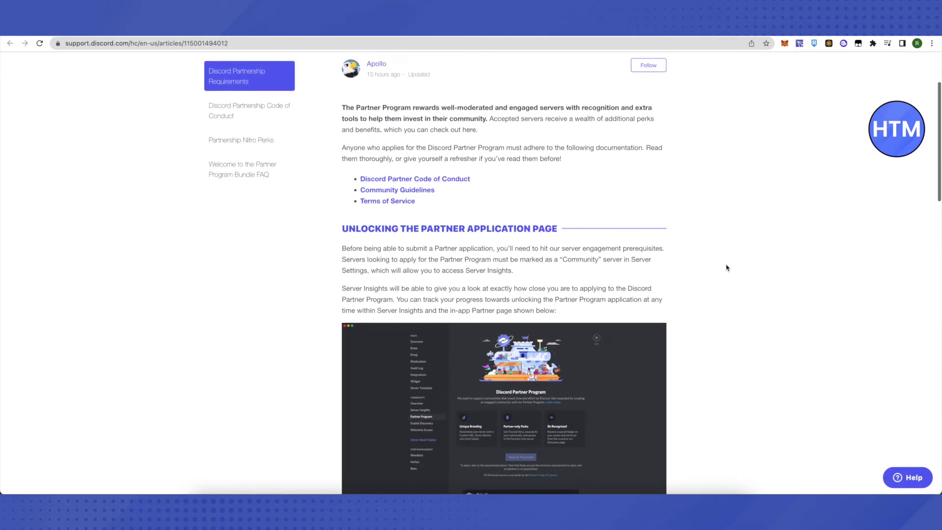
scroll(727, 268, "down", 3)
scroll(727, 269, "down", 2)
scroll(727, 268, "down", 2)
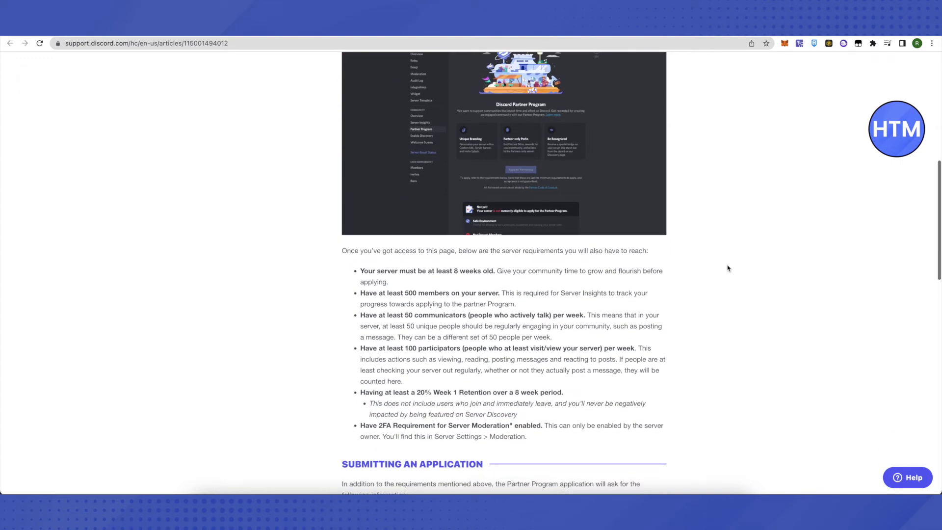
scroll(728, 269, "down", 2)
scroll(727, 269, "down", 2)
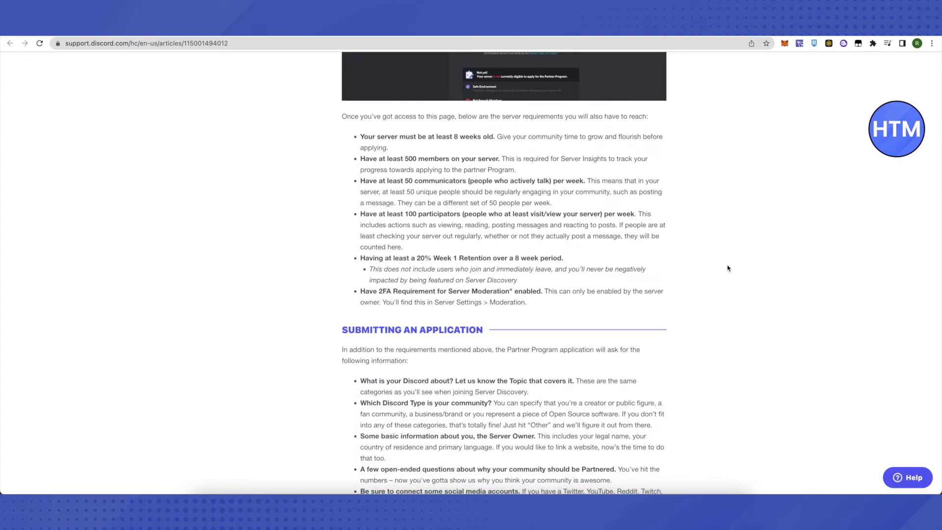
scroll(727, 268, "up", 1)
scroll(732, 267, "up", 1)
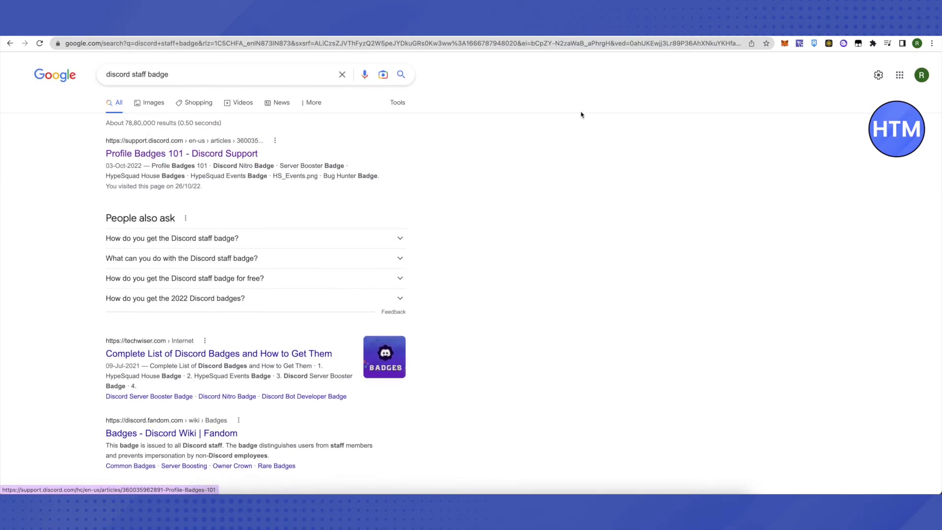
Step: Go forward to the Profile Badges 101 article's Discord Staff Badge section
key("alt+Right")
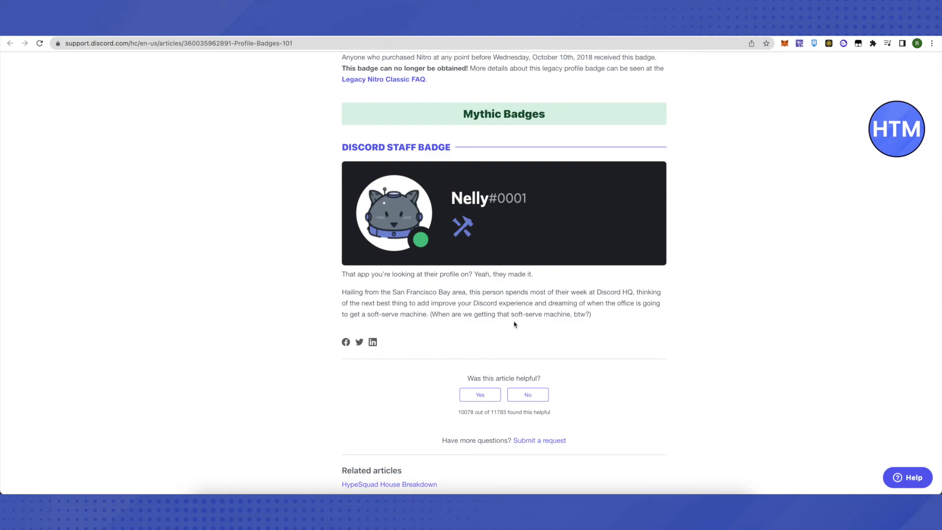